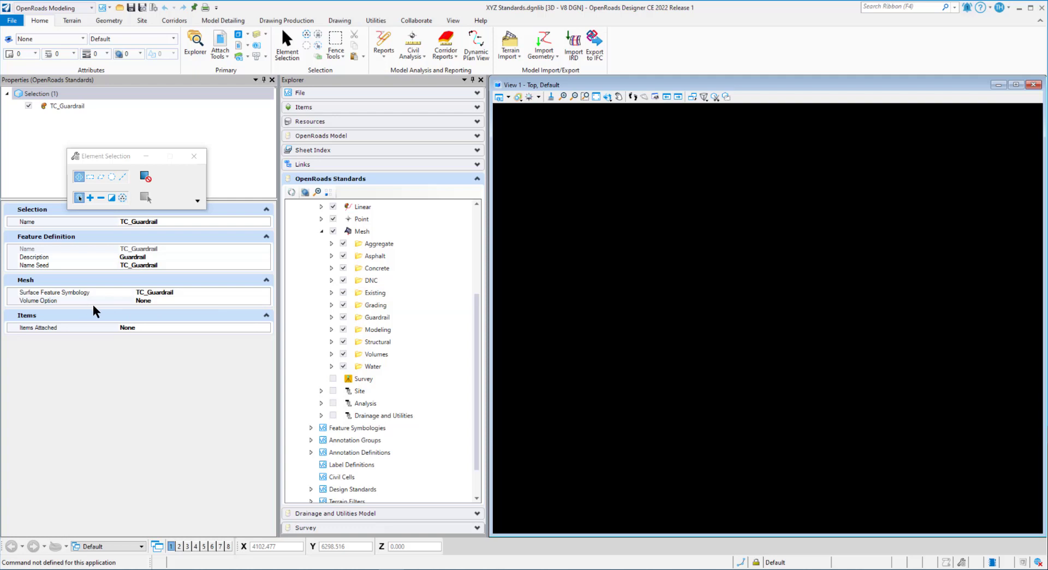
- Check TC_Guardrail's volume options, leaving None, then show TC_Rock's properties in the Existing folder
click(263, 300)
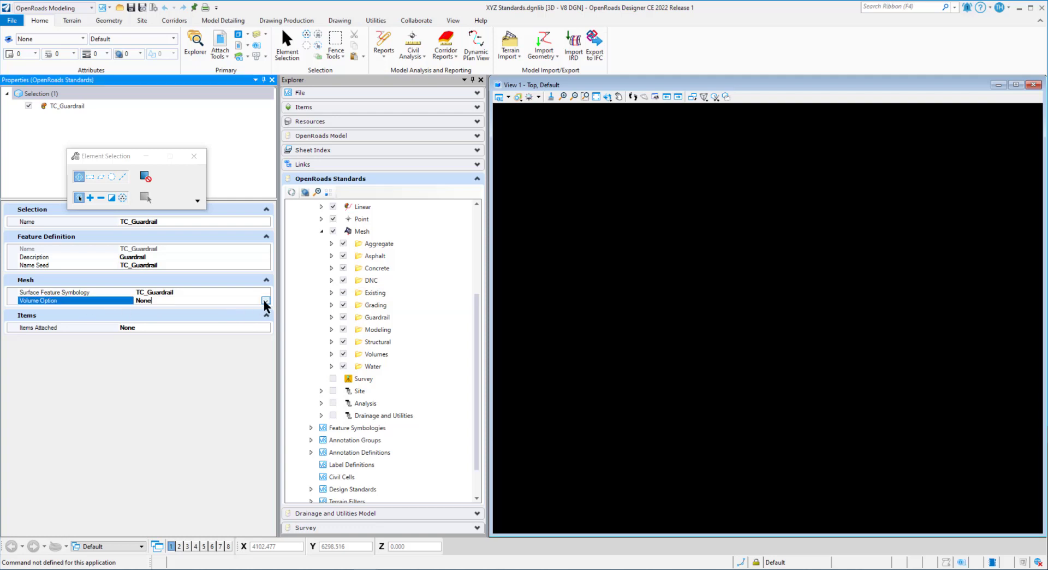
click(264, 300)
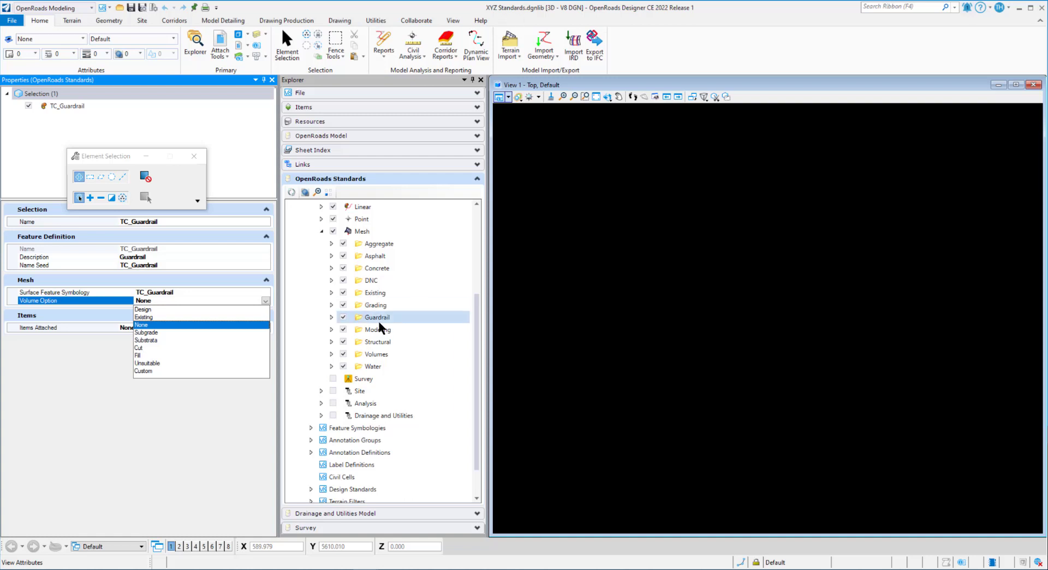
click(330, 295)
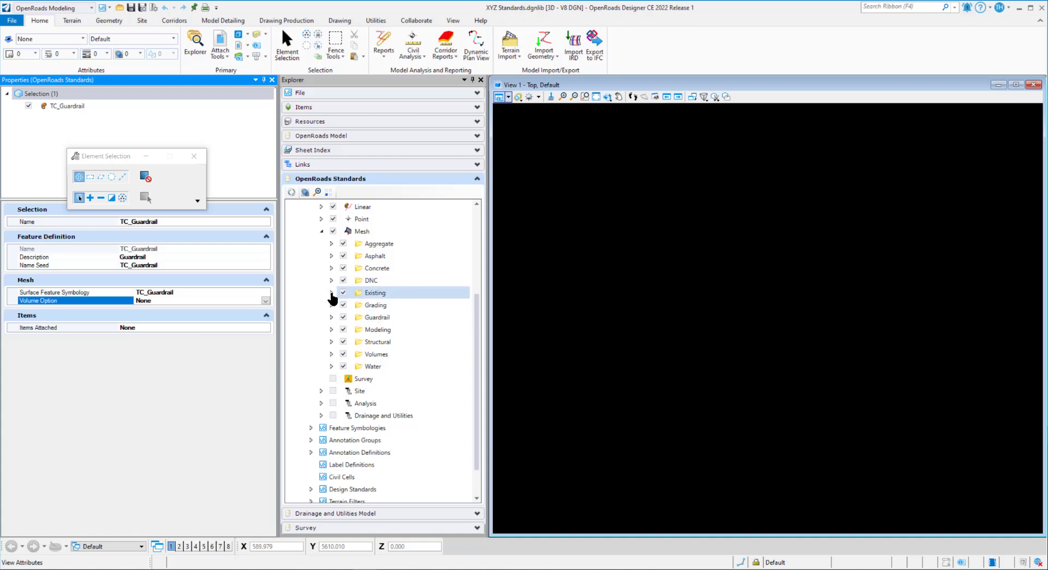
click(331, 294)
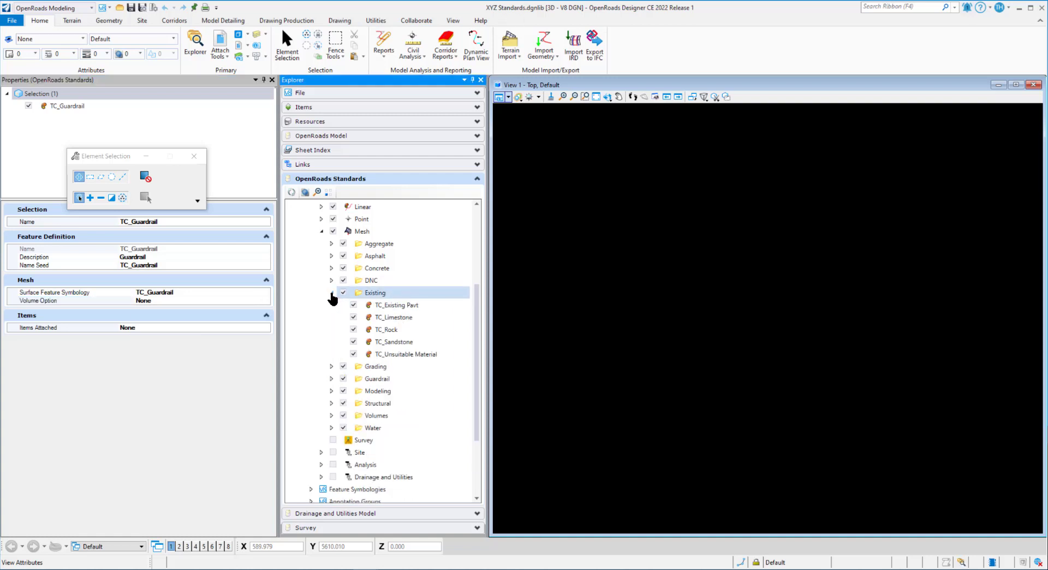
click(387, 330)
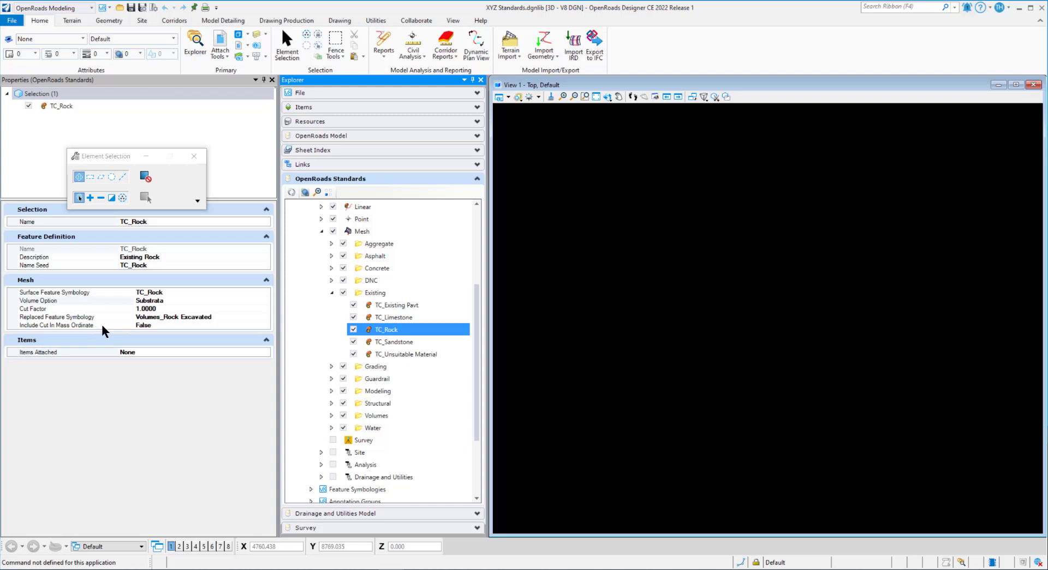
- Show TC_Sandstone's properties: Substrata volume option with Volumes_Sandstone Excavated symbology
click(382, 341)
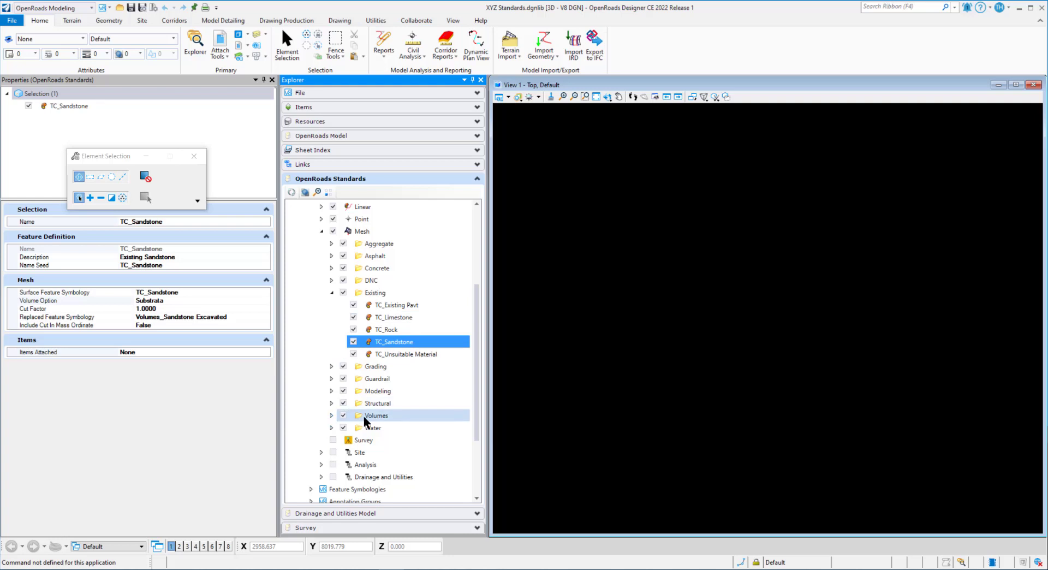
- Expand the Volumes folder and compare Volumes_Cut with Volumes_Fill, ending on Volumes_Cut (Cut, factor 1.0000)
click(331, 415)
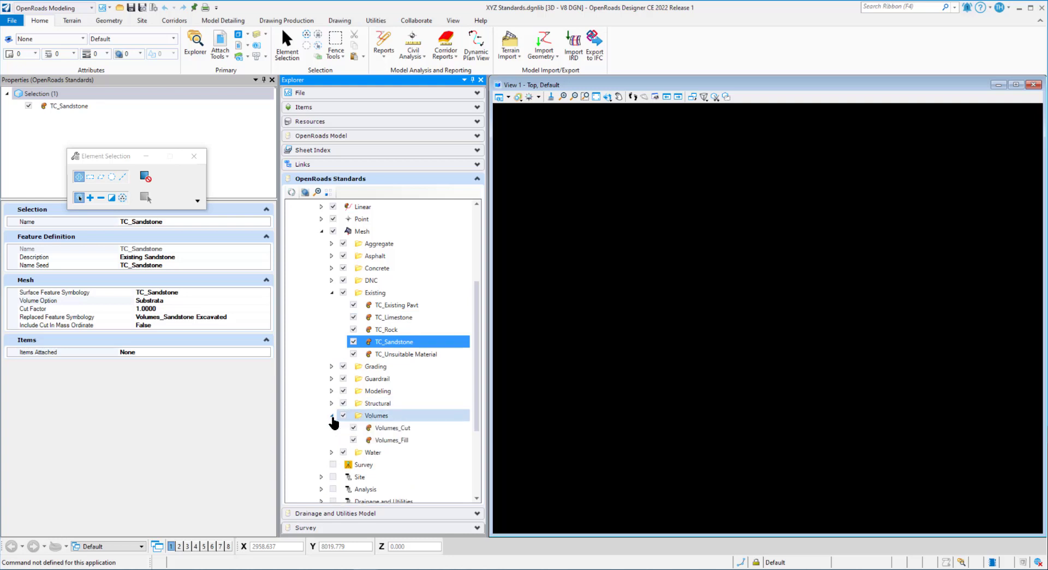
click(385, 428)
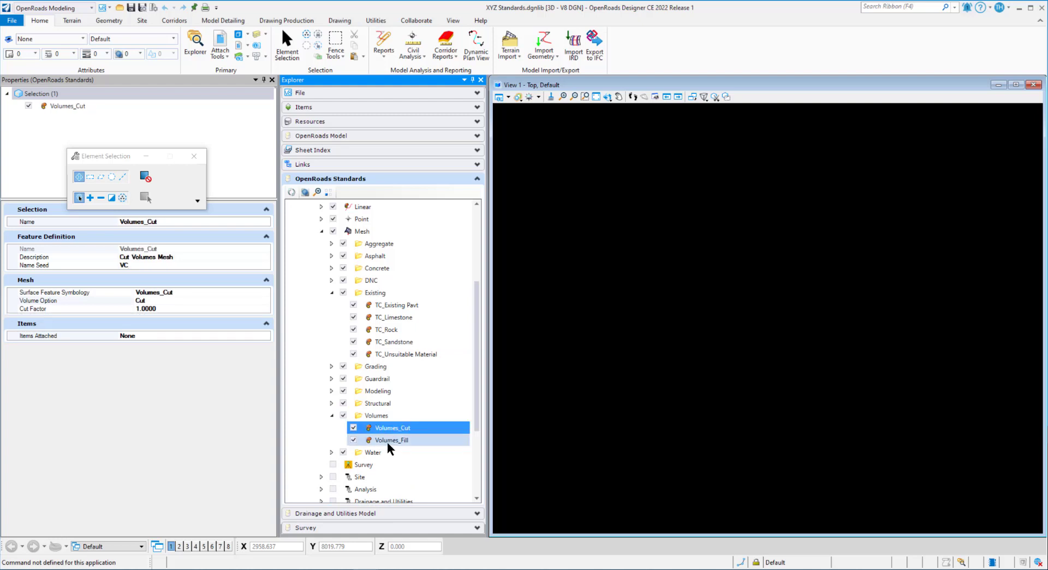
click(388, 441)
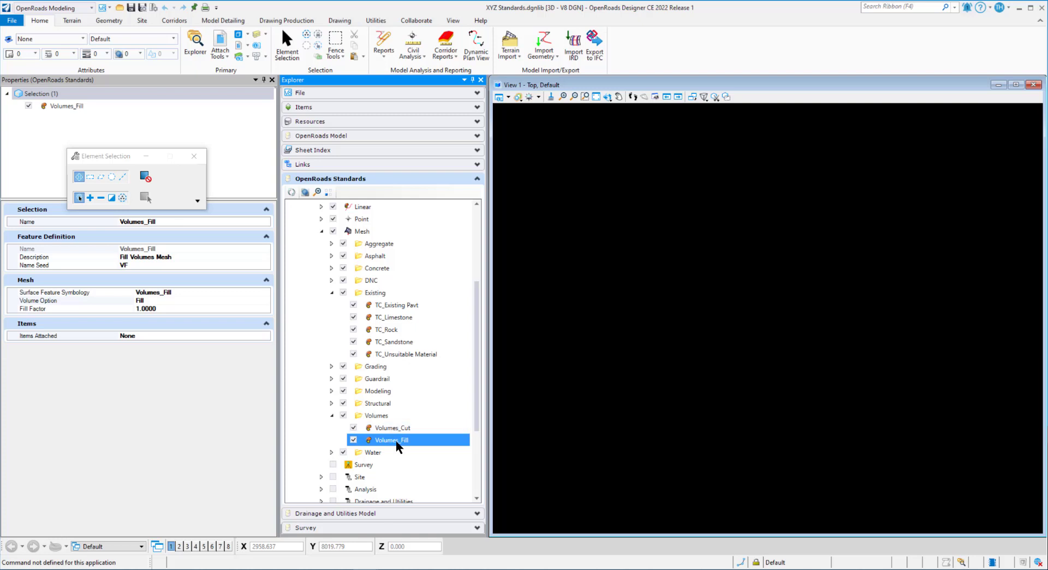
click(402, 428)
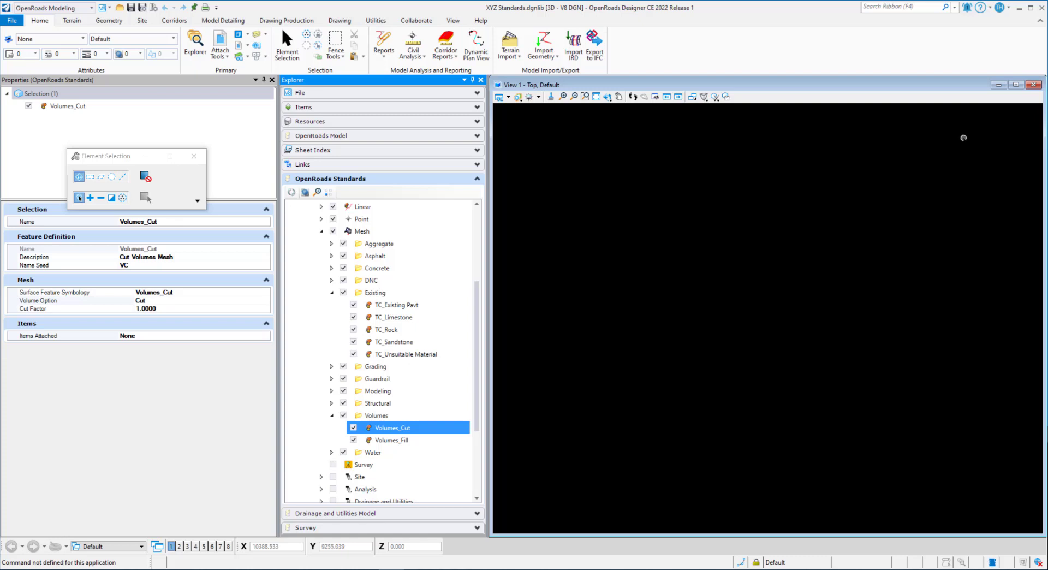
- Display Volumes_Fill's properties: Fill volume option, Fill Factor 1.0000, 'Fill Volumes Mesh'
click(402, 440)
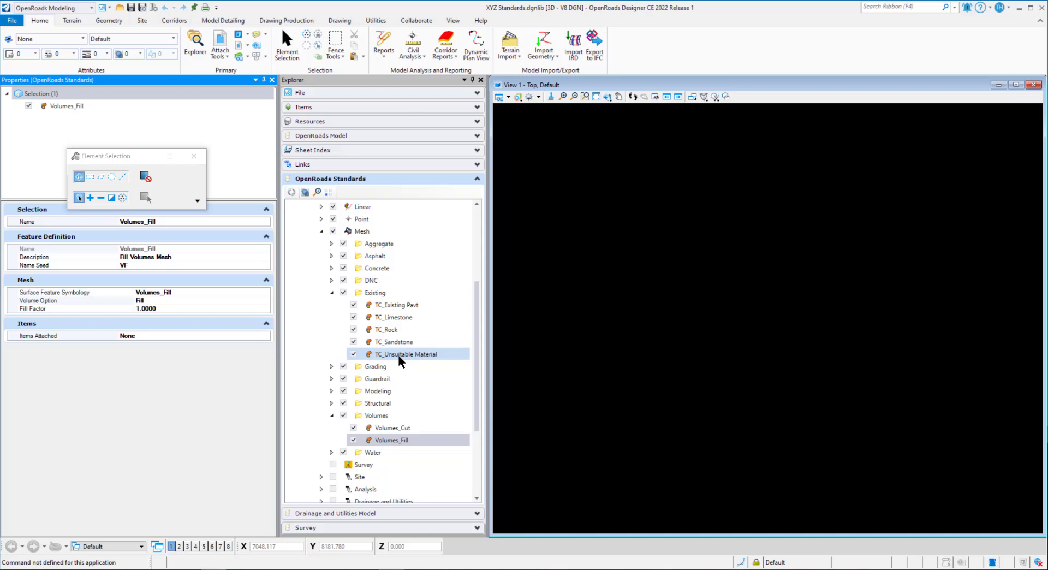
- Set TC_Unsuitable Material's Split to False and save the standards file
click(398, 355)
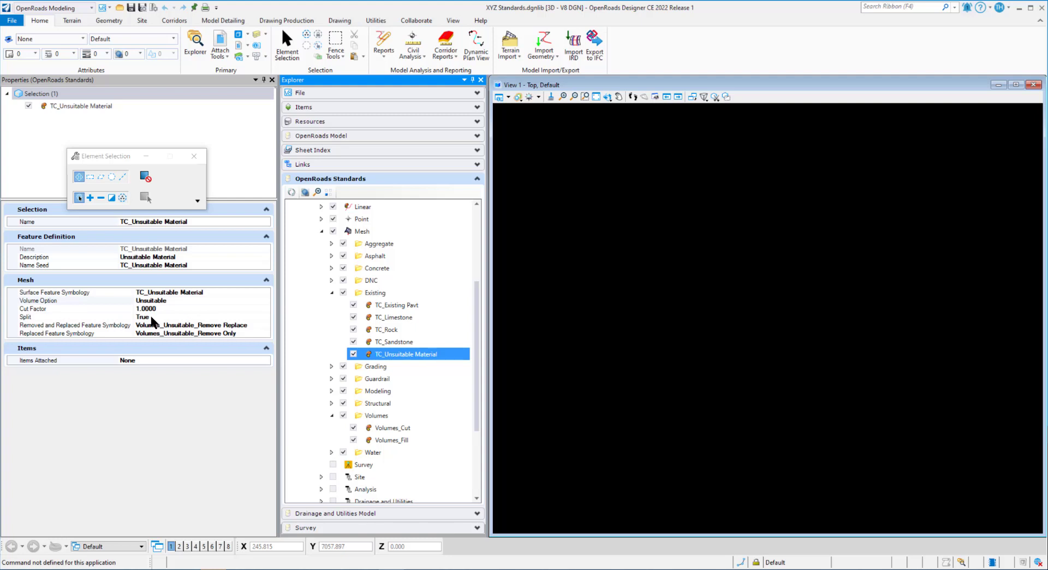
click(264, 316)
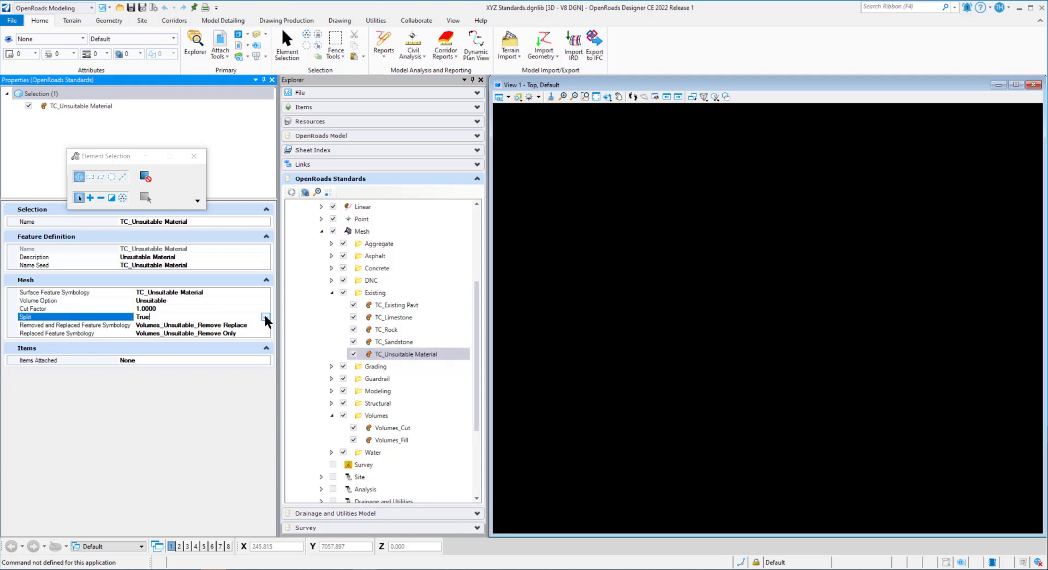
click(265, 316)
click(141, 325)
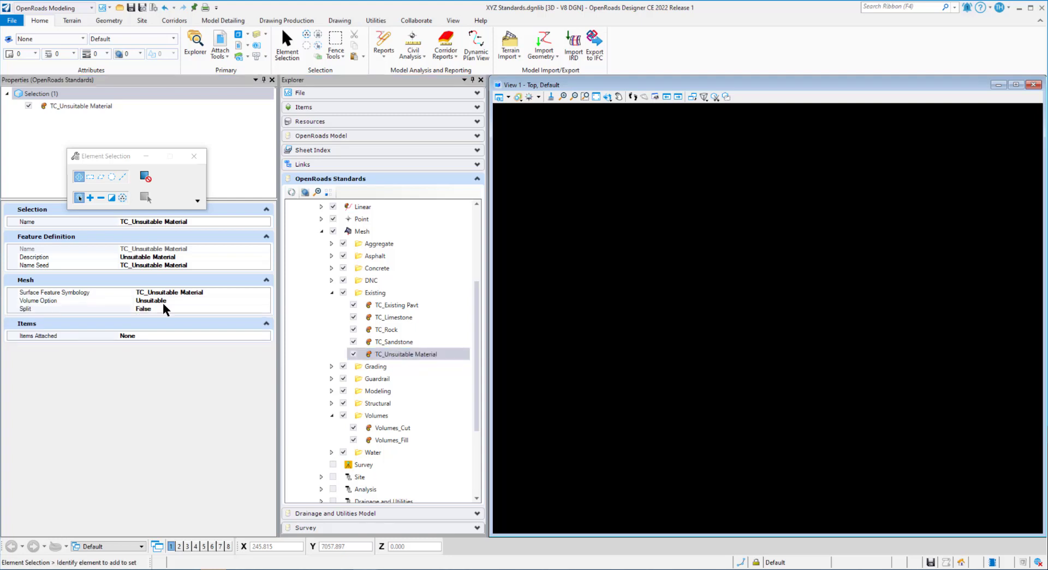
key(ctrl+s)
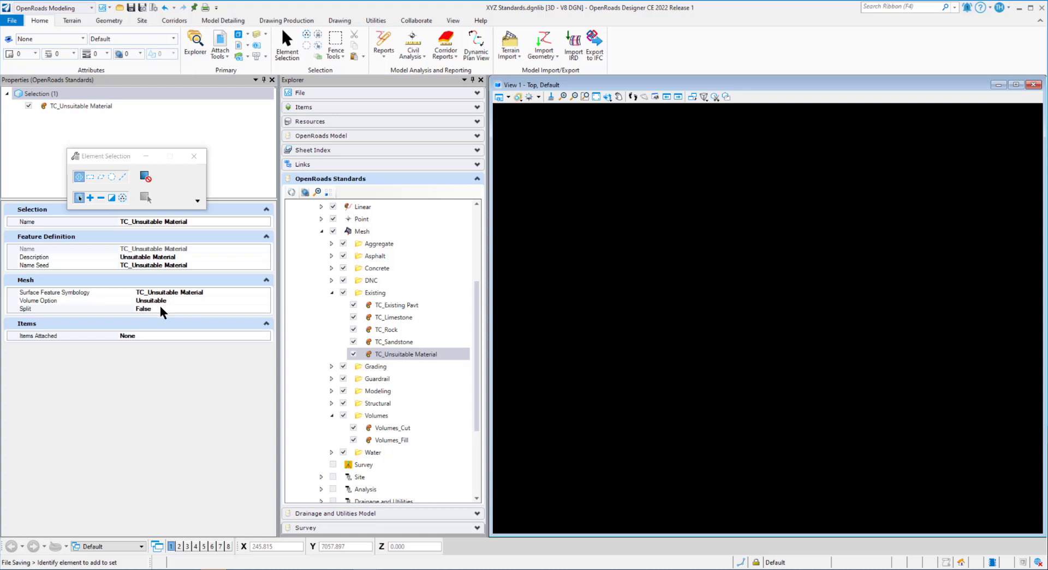
- Set TC_Unsuitable Material's Split back to True
click(263, 309)
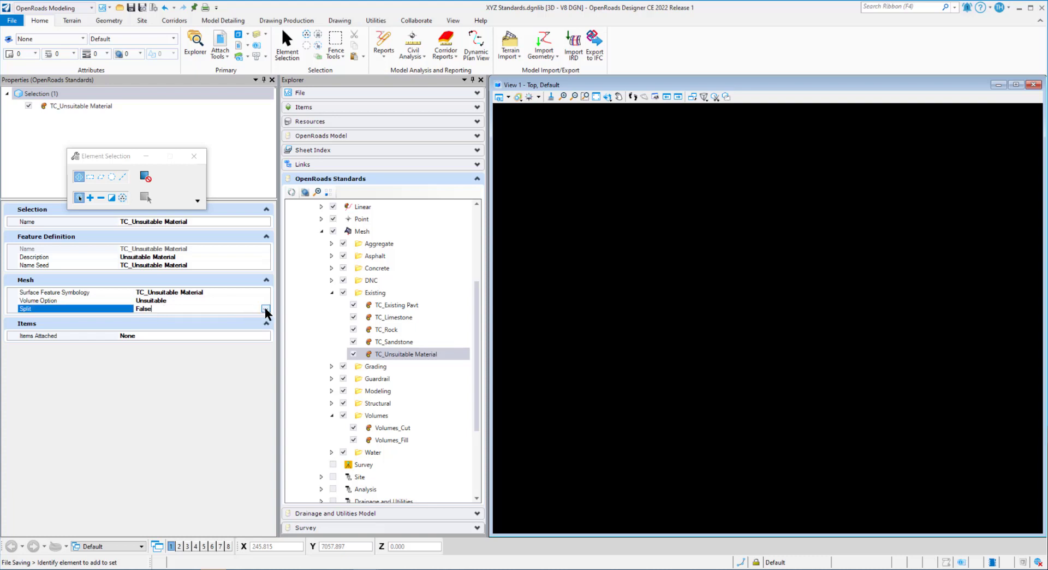
click(264, 309)
click(139, 325)
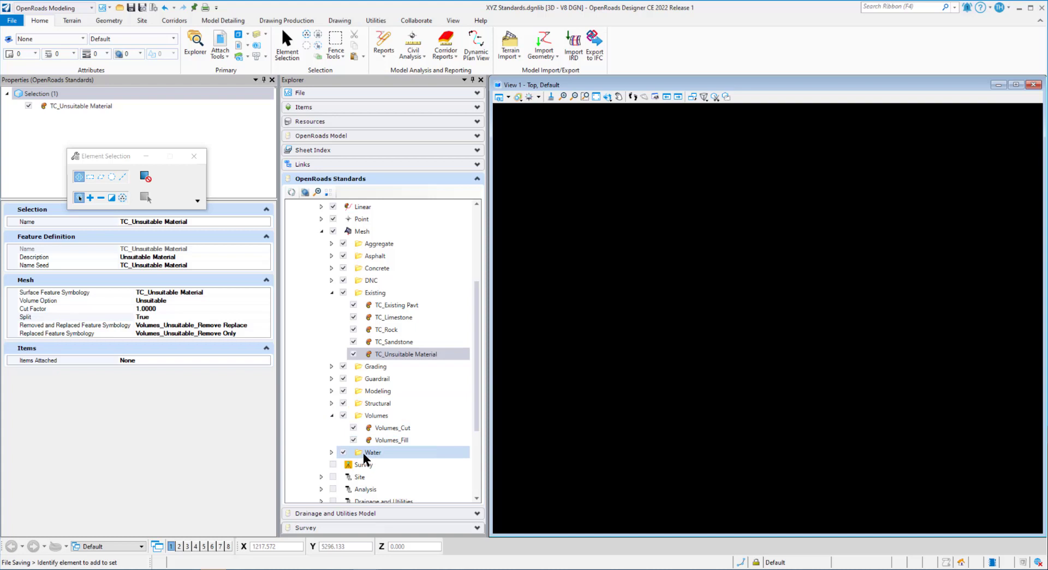
- Change TC_Unsuitable Material's Volume Option to Custom, keeping Custom Display at Both
click(265, 300)
click(265, 300)
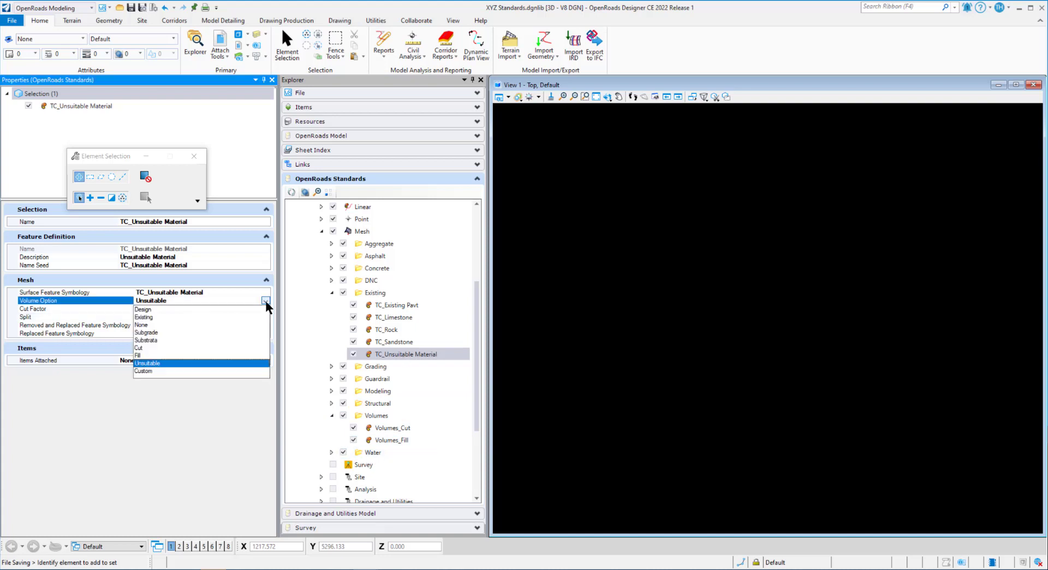
click(154, 371)
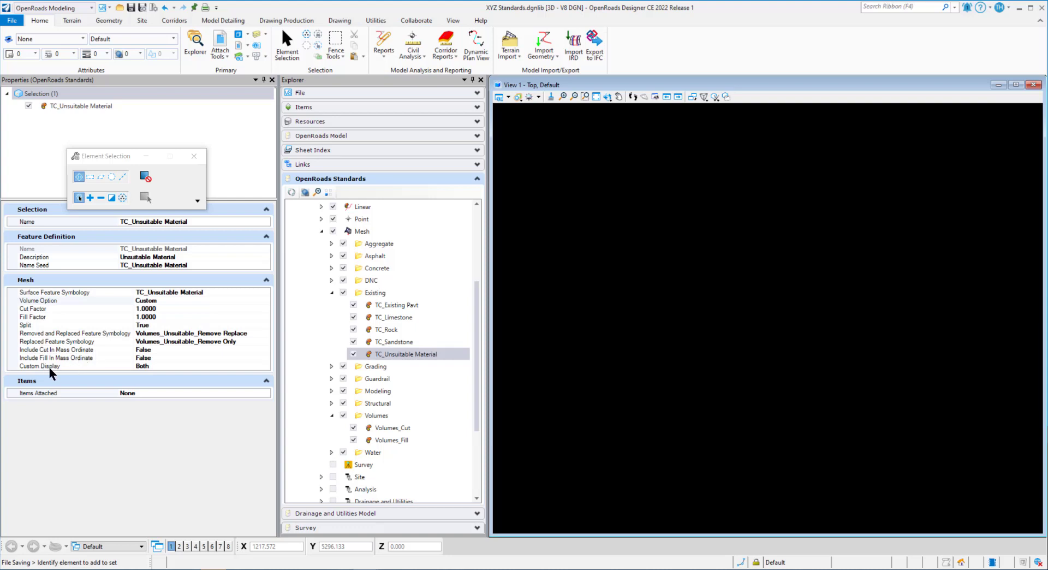
click(263, 365)
click(265, 366)
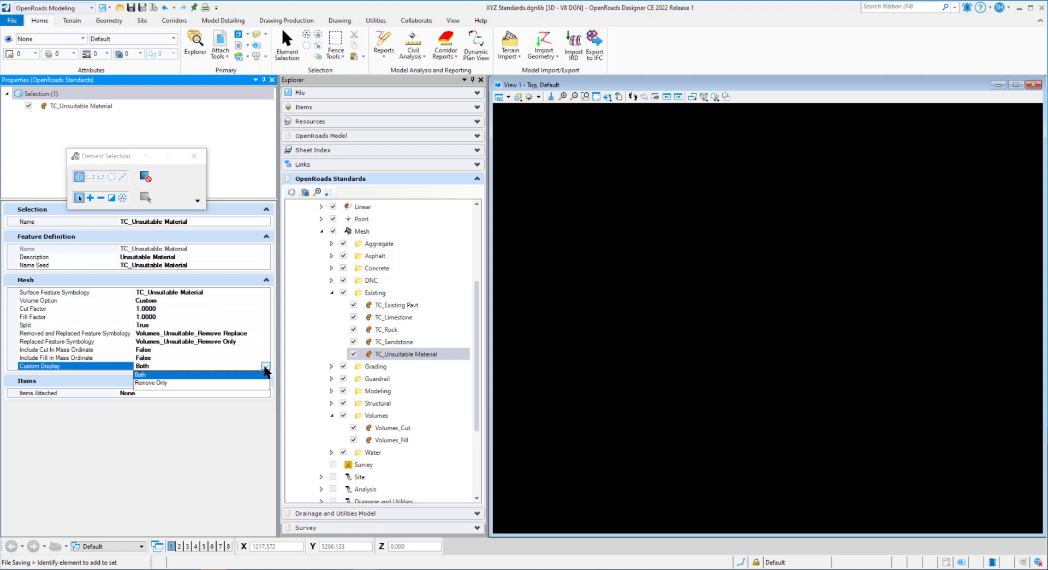
click(158, 363)
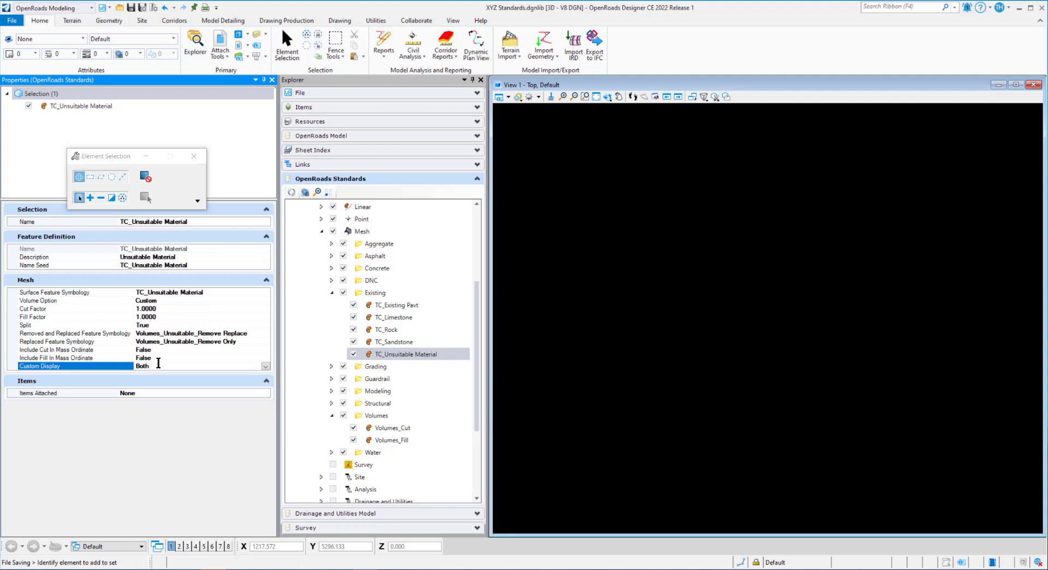
click(263, 300)
click(264, 300)
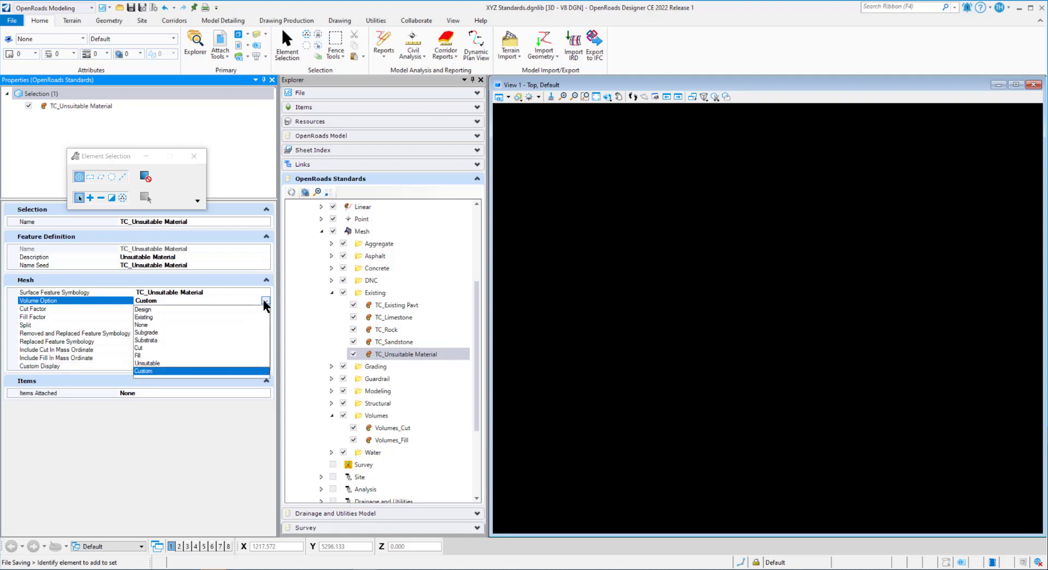
- Try Subgrade as the Volume Option, then switch it back to Unsuitable
click(151, 332)
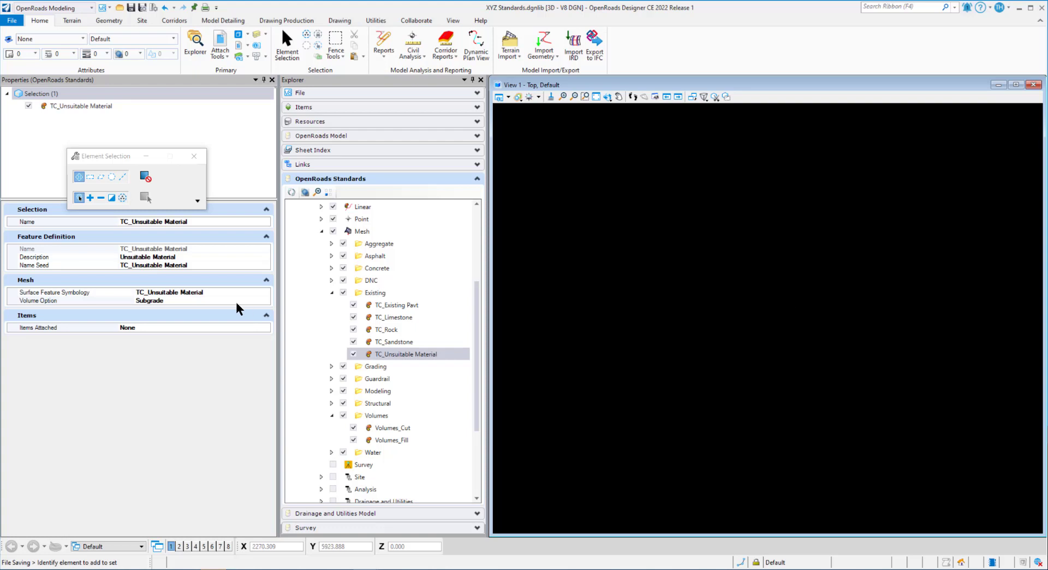
click(161, 300)
click(261, 300)
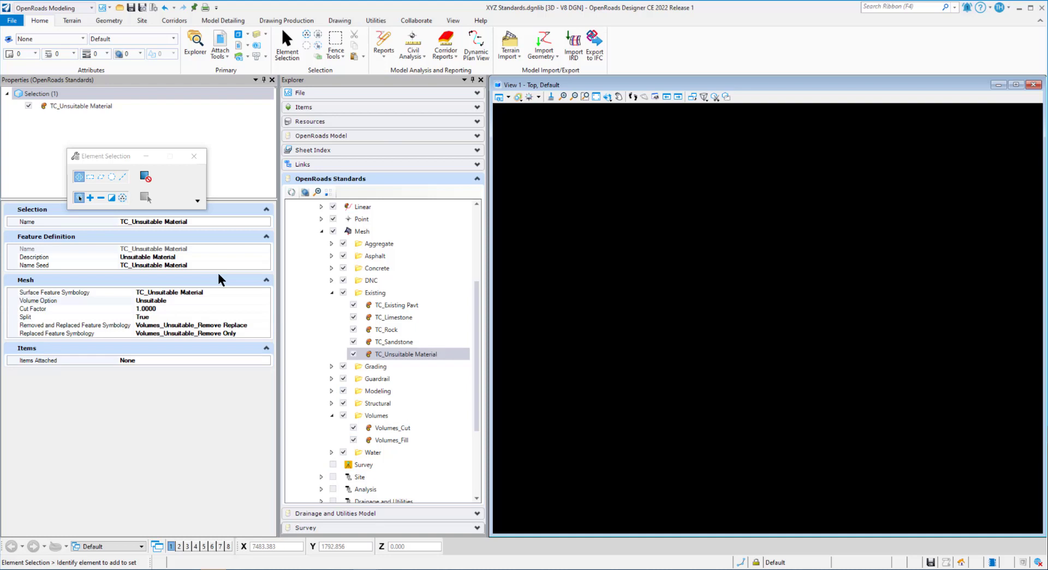